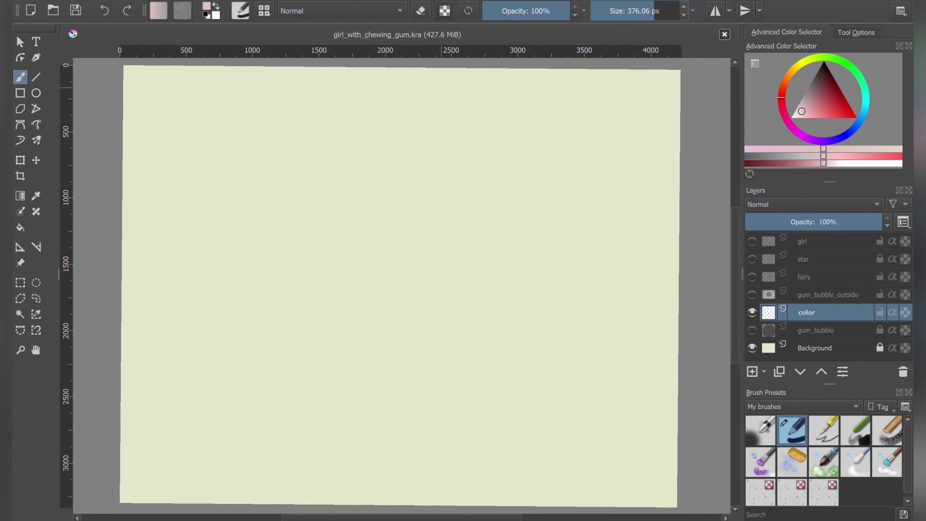
Step: Paint wide pink bands along the bottom and five purple-to-magenta horizontal bands above them
drag(667, 489, 192, 480)
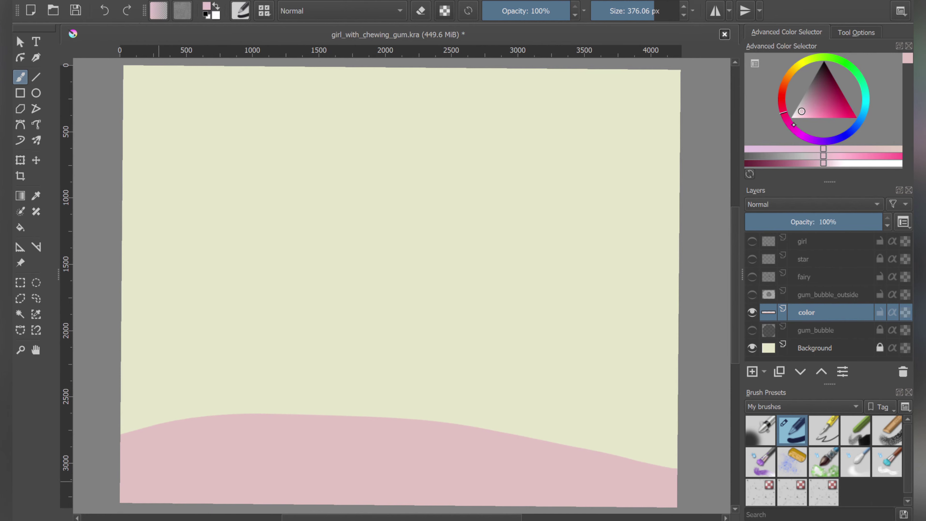
mouse_move(124, 398)
mouse_down()
mouse_move(678, 378)
mouse_move(128, 352)
mouse_move(145, 269)
mouse_move(667, 207)
mouse_move(674, 153)
mouse_move(352, 139)
mouse_move(649, 89)
mouse_move(131, 77)
mouse_up()
drag(175, 117, 580, 126)
drag(306, 199, 515, 191)
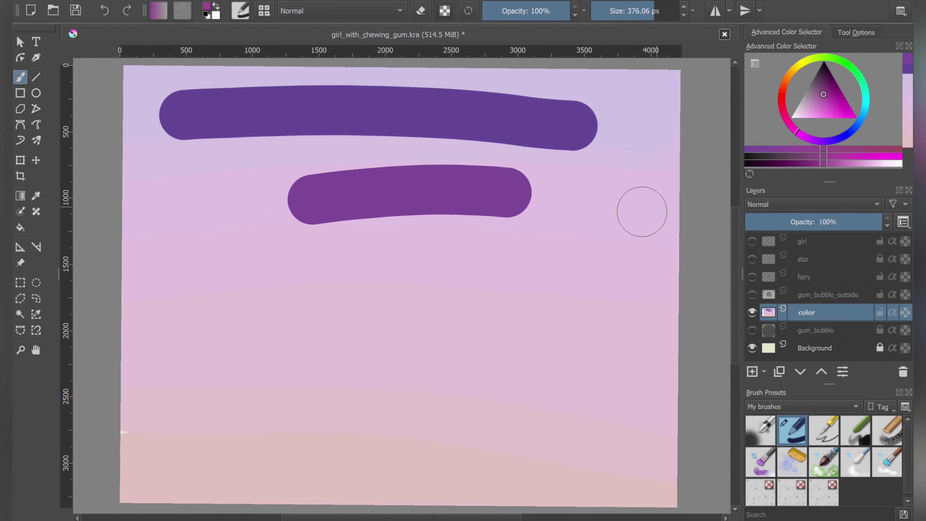
drag(493, 270, 296, 277)
drag(471, 365, 266, 363)
drag(452, 434, 310, 431)
click(887, 461)
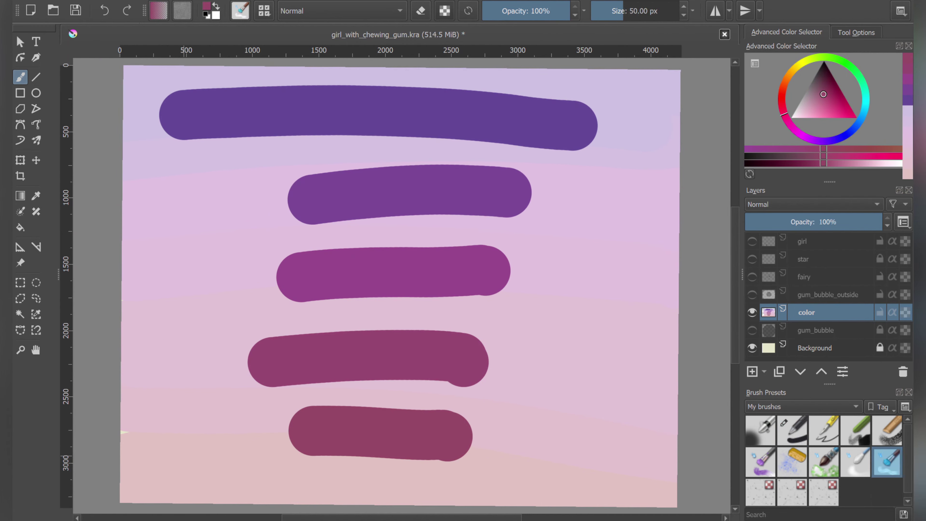
Step: Smear the purple, mauve and pink bands with the blender brush into one smooth vertical gradient
mouse_move(583, 88)
mouse_down()
mouse_move(186, 115)
mouse_move(627, 91)
mouse_move(161, 84)
mouse_up()
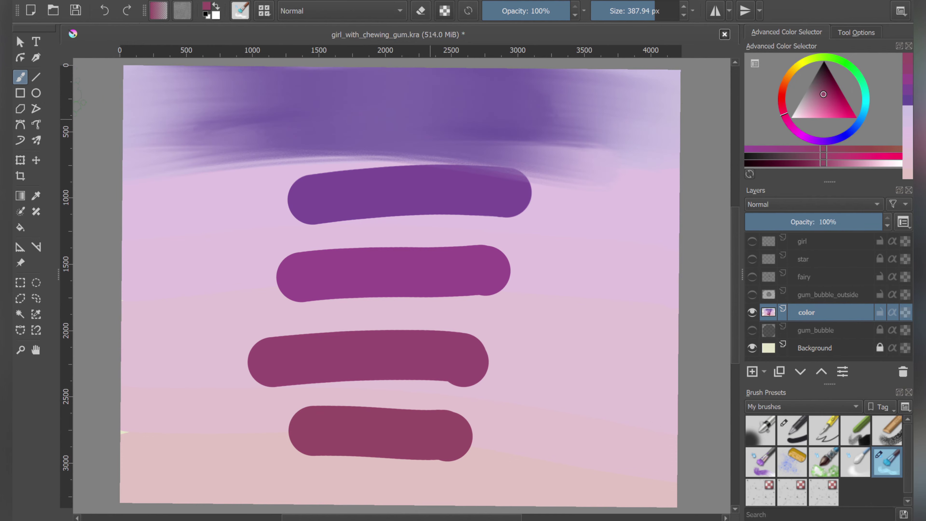
mouse_move(533, 146)
mouse_down()
mouse_move(155, 165)
mouse_move(454, 135)
mouse_move(620, 176)
mouse_move(255, 128)
mouse_move(652, 321)
mouse_move(422, 195)
mouse_move(670, 393)
mouse_move(325, 486)
mouse_up()
mouse_move(429, 419)
mouse_down()
mouse_move(248, 310)
mouse_move(648, 277)
mouse_move(401, 160)
mouse_move(656, 91)
mouse_move(363, 175)
mouse_up()
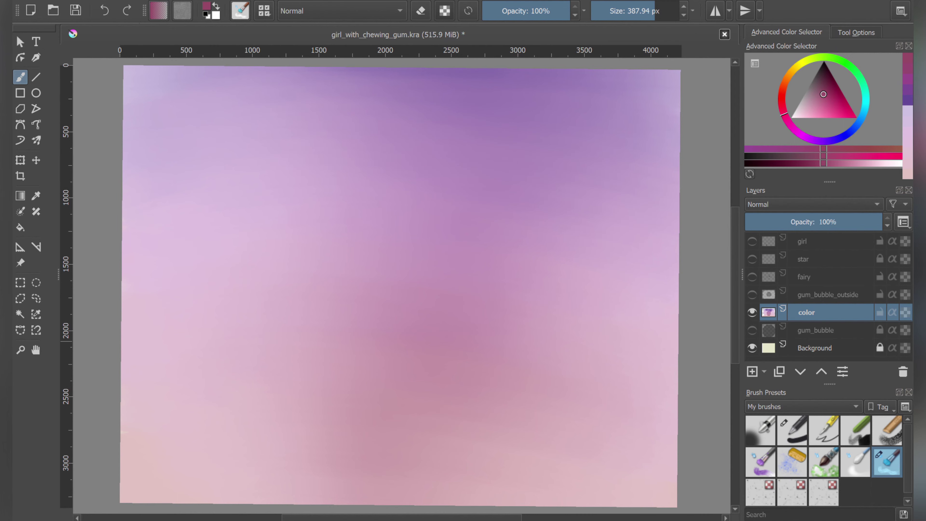
Step: Paint dark purple strokes across the top of the canvas
key(slash)
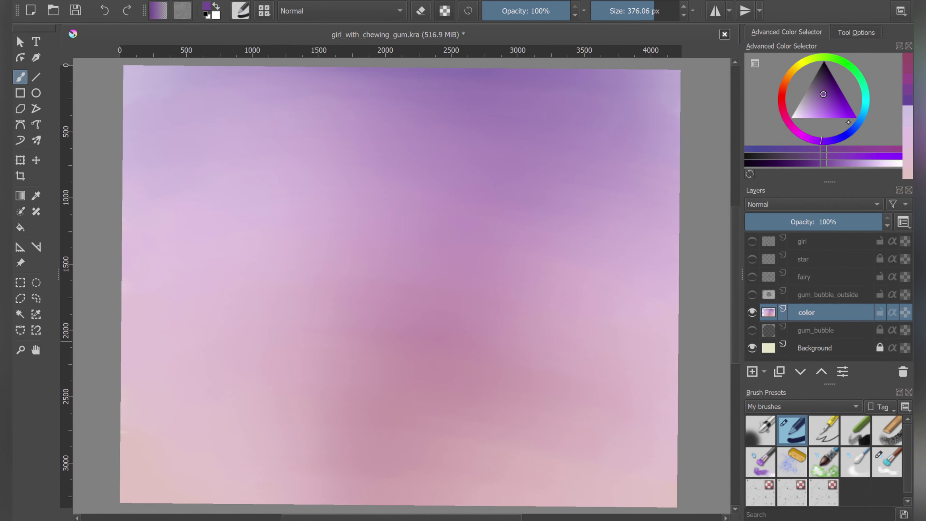
drag(189, 124, 579, 134)
drag(146, 139, 620, 143)
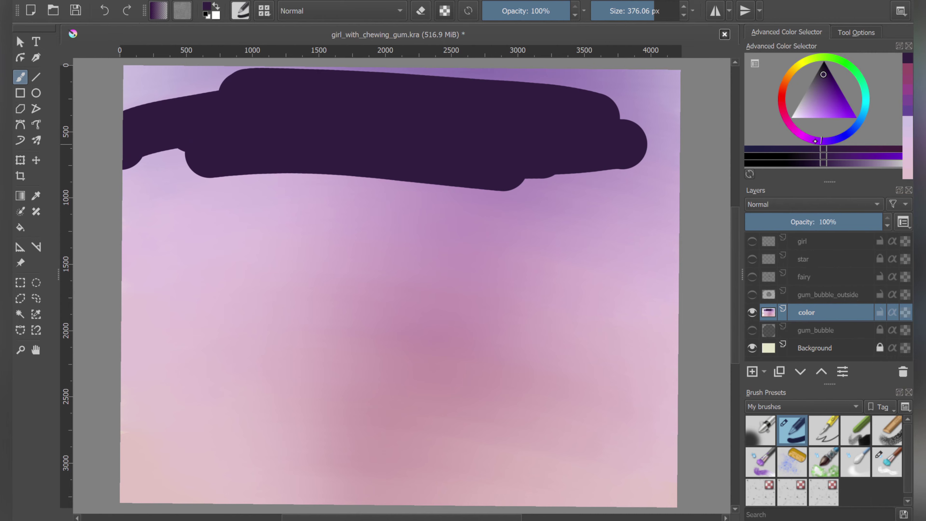
drag(576, 190, 346, 182)
Step: Blend the dark purple band softly into the sky below it
key(slash)
mouse_move(591, 208)
mouse_down()
mouse_move(294, 210)
mouse_move(378, 120)
mouse_move(496, 166)
mouse_move(161, 114)
mouse_move(621, 269)
mouse_move(579, 244)
mouse_move(445, 244)
mouse_move(444, 97)
mouse_move(656, 103)
mouse_move(294, 151)
mouse_move(482, 118)
mouse_move(718, 161)
mouse_move(507, 176)
mouse_move(430, 120)
mouse_move(306, 99)
mouse_move(428, 164)
mouse_up()
drag(702, 163, 252, 210)
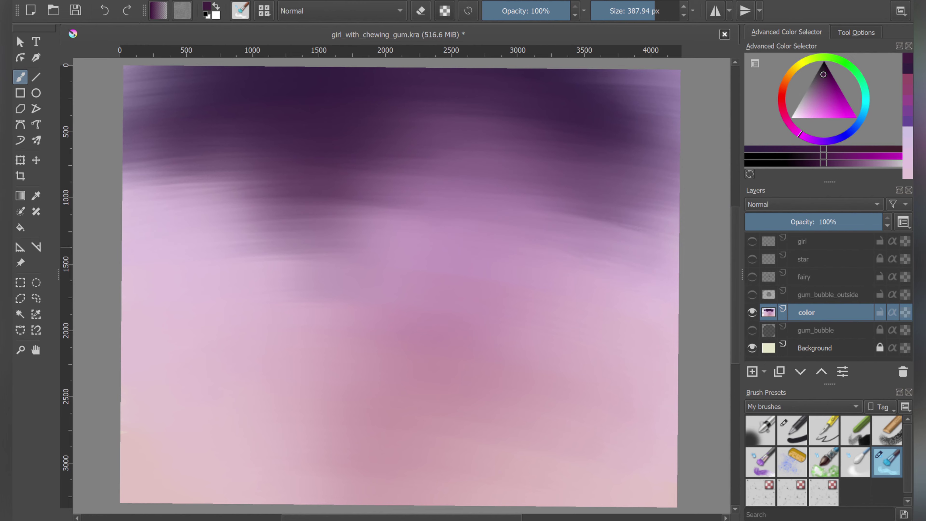
drag(474, 167, 83, 183)
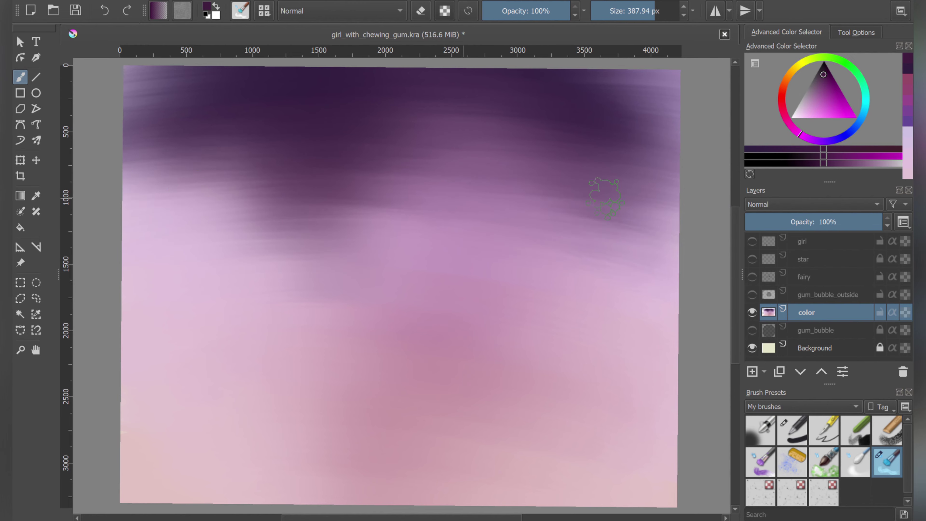
drag(496, 92, 247, 187)
drag(142, 185, 443, 178)
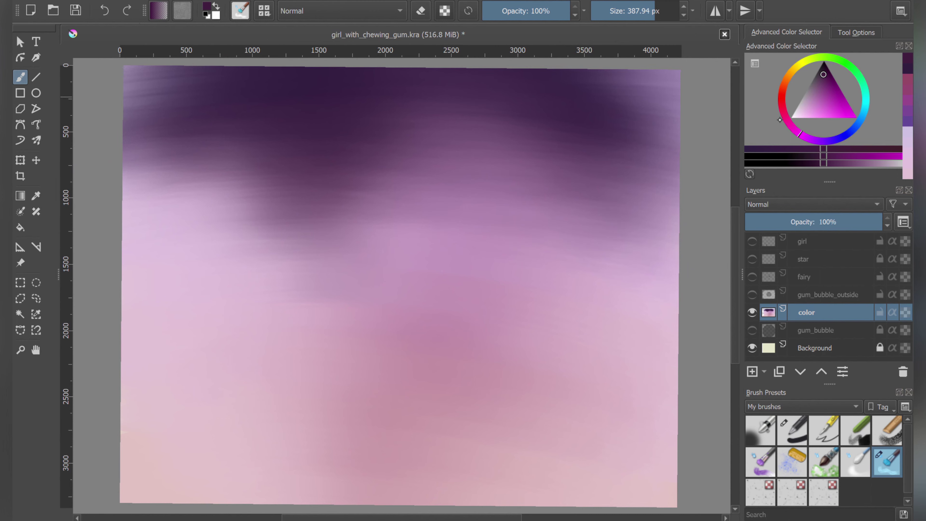
Step: Show gum_bubble_outside and fairy layers, add Layer 8 above fairy, reset colour to black
click(752, 295)
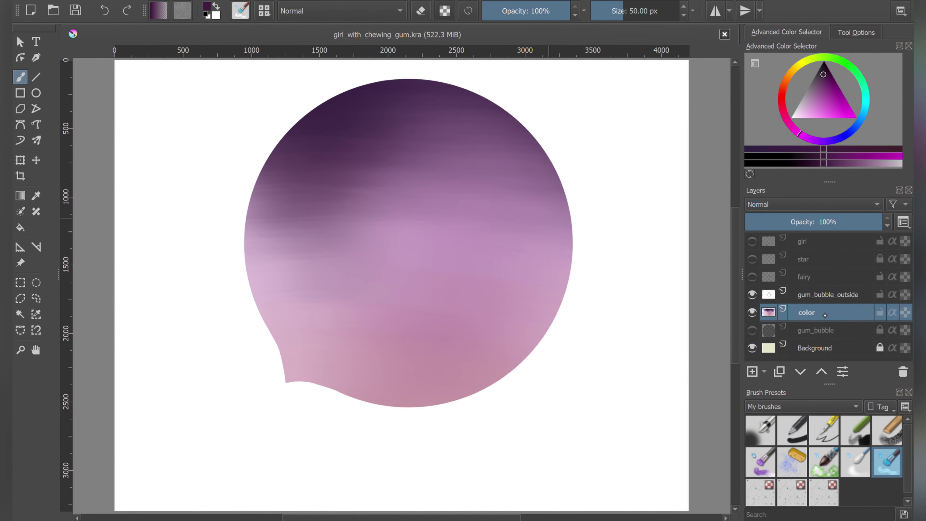
click(752, 277)
click(804, 276)
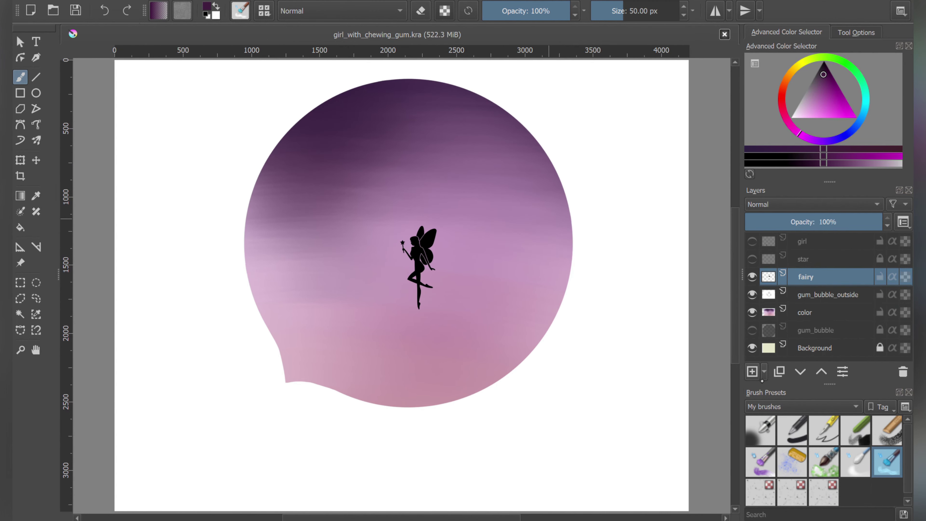
click(752, 371)
scroll(179, 287, up, 2)
key(d)
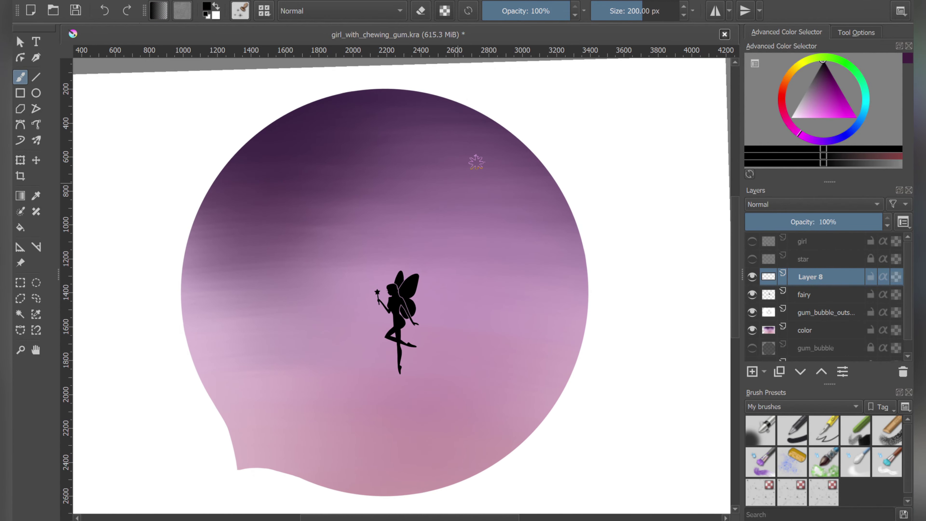
Step: Scatter small black stars on Layer 8, then add Layer 9 with a spray brush in Addition mode
click(620, 20)
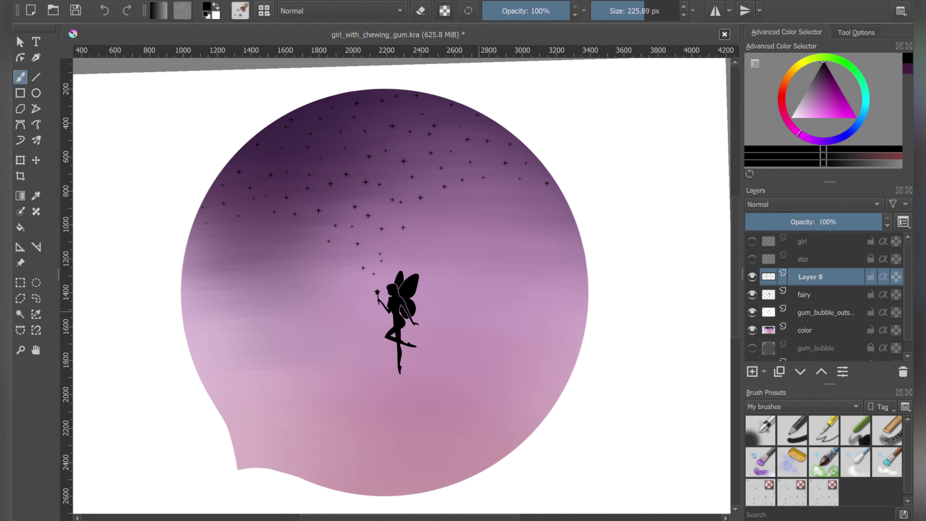
key(Insert)
click(760, 493)
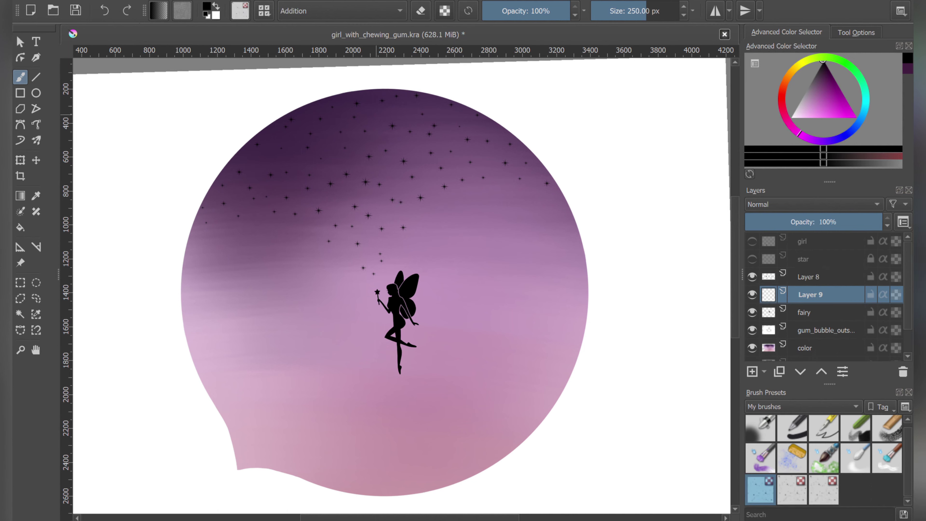
Step: Spray faint sparkle dots over the stars and along the bubble's upper-left and upper-right edges
drag(309, 117, 135, 235)
drag(269, 165, 480, 147)
click(792, 489)
drag(429, 103, 233, 151)
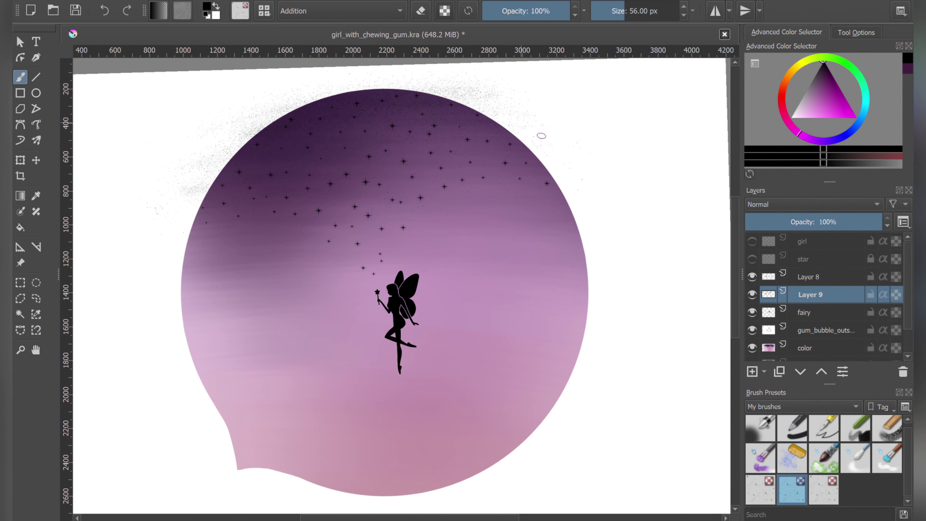
drag(541, 136, 600, 155)
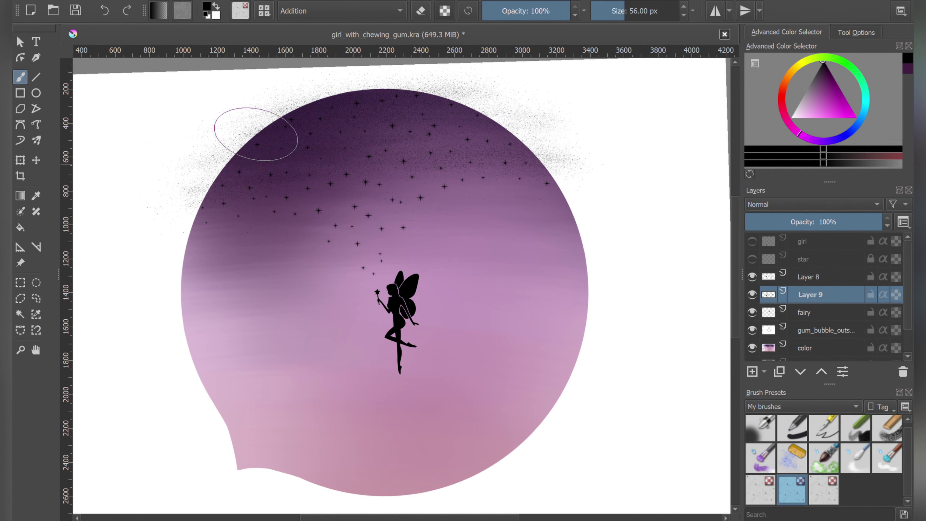
Step: Spray grainy speckles above the bubble's upper-right and upper-left rim at 87 and 25 px
click(824, 489)
key(bracketleft)
key(bracketleft)
key(bracketleft)
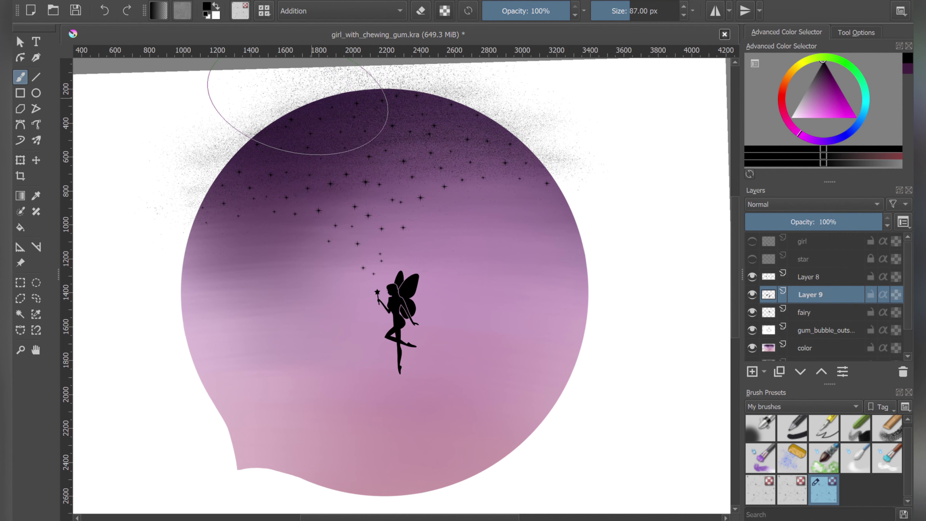
drag(529, 110, 589, 135)
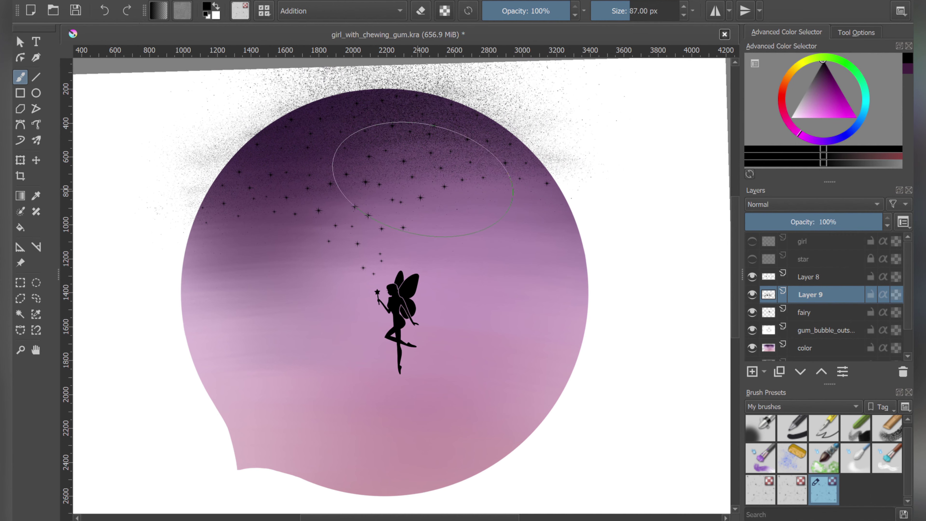
key(bracketleft)
key(bracketleft)
key(bracketleft)
drag(233, 110, 292, 91)
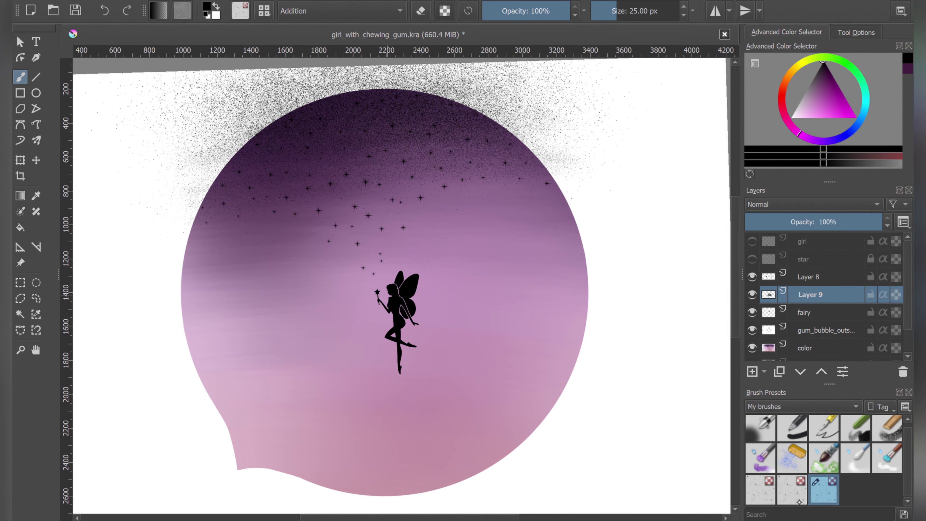
Step: Spray a dense speckle cluster above the fairy, then erase it with the large eraser
key(slash)
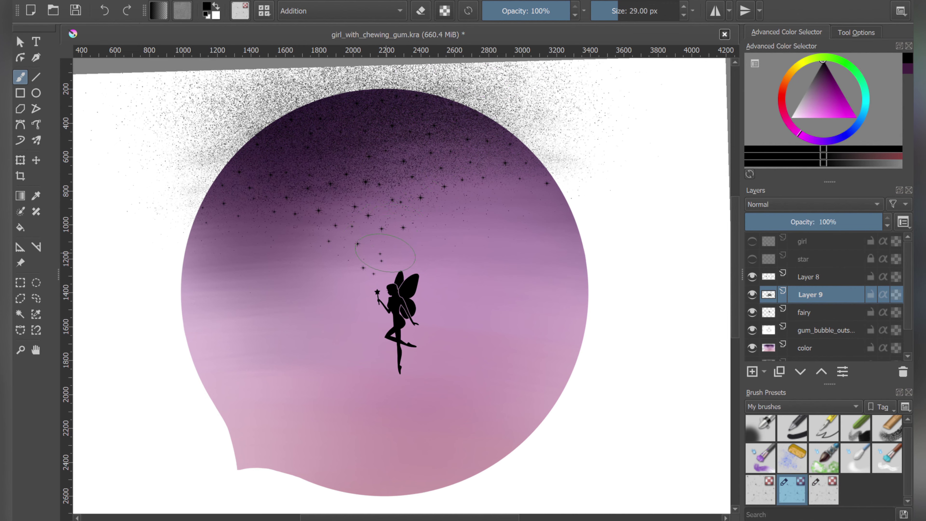
drag(403, 202, 365, 219)
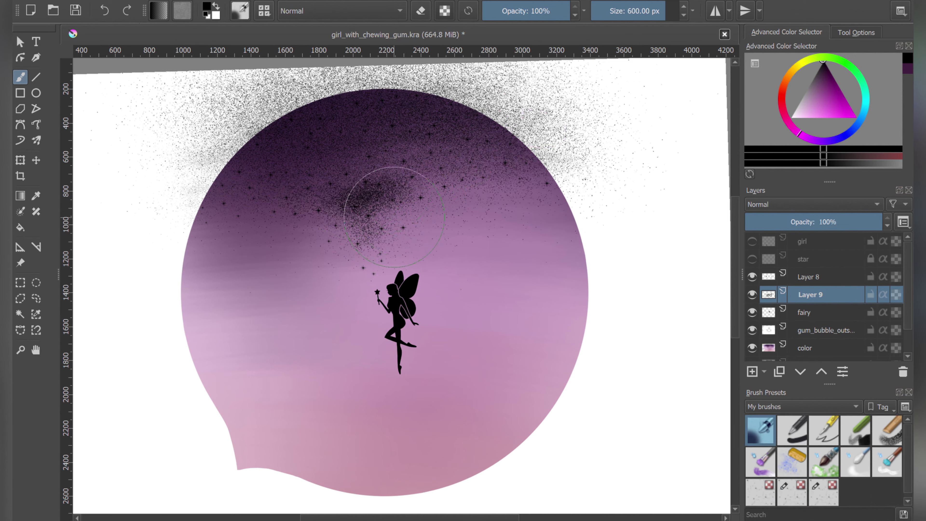
key(slash)
drag(385, 205, 365, 219)
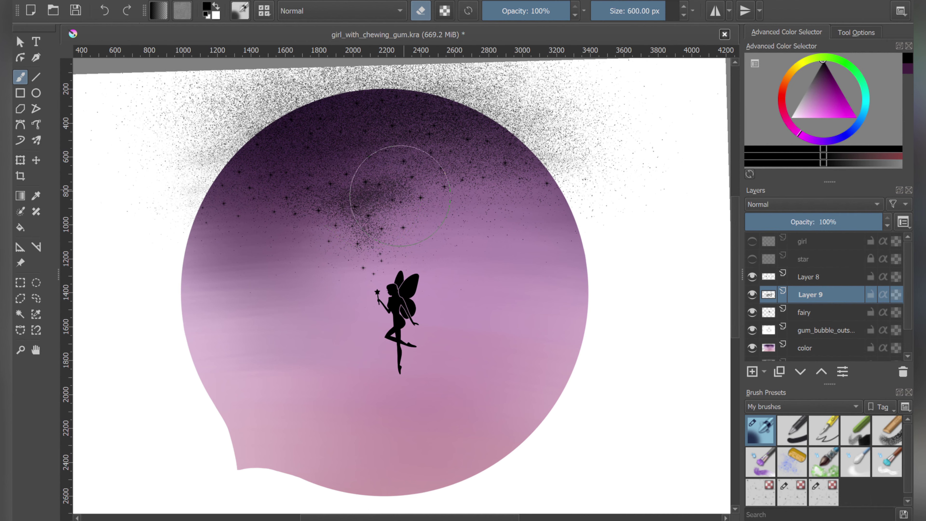
key(slash)
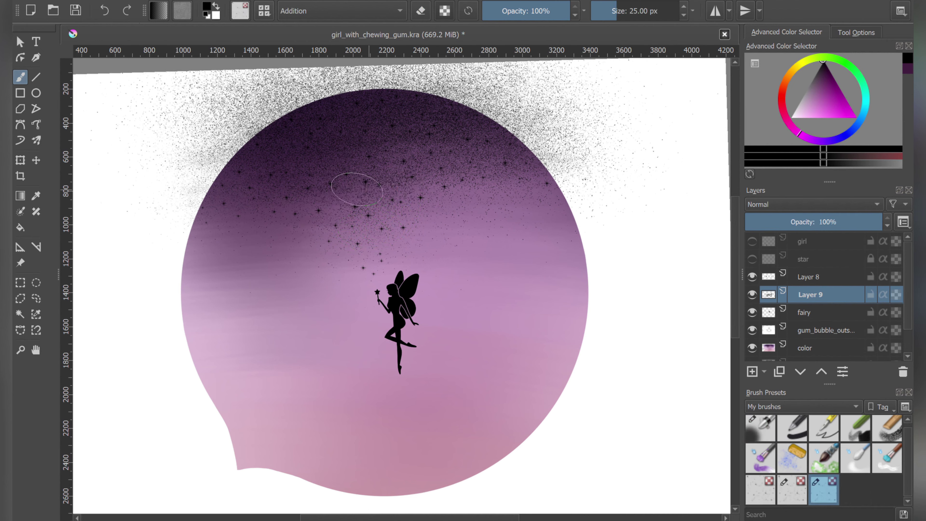
Step: Undo an erase of the spray and add light speckles over the bubble's top-right edge
key(slash)
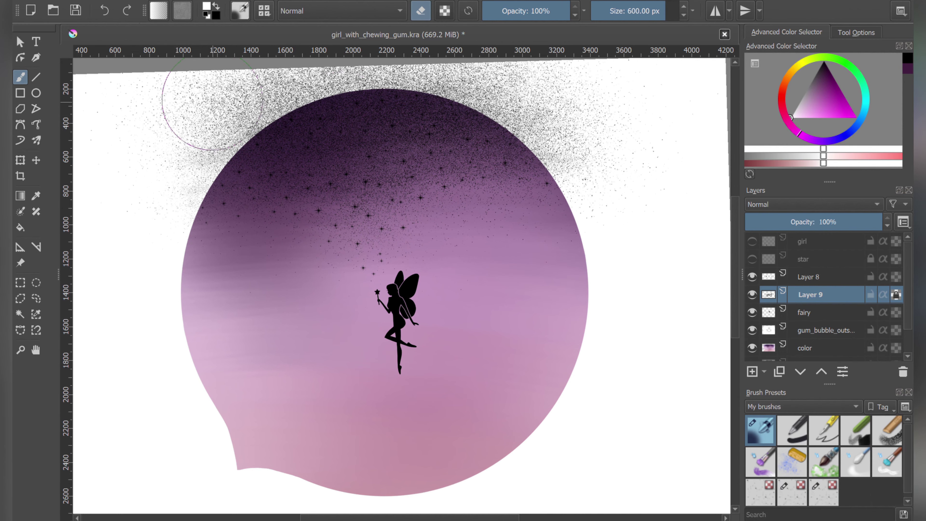
mouse_move(186, 104)
mouse_down()
mouse_move(496, 76)
mouse_move(495, 131)
mouse_up()
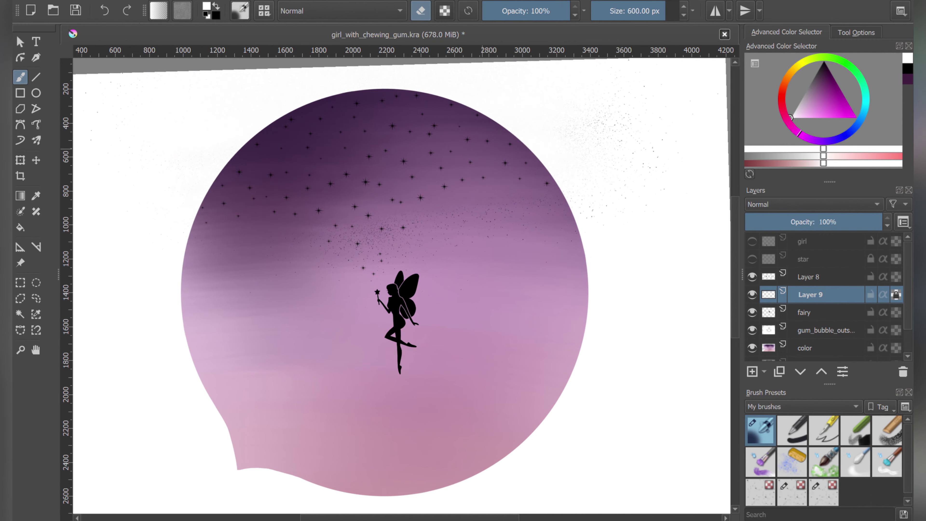
key(ctrl+z)
key(ctrl+z)
key(e)
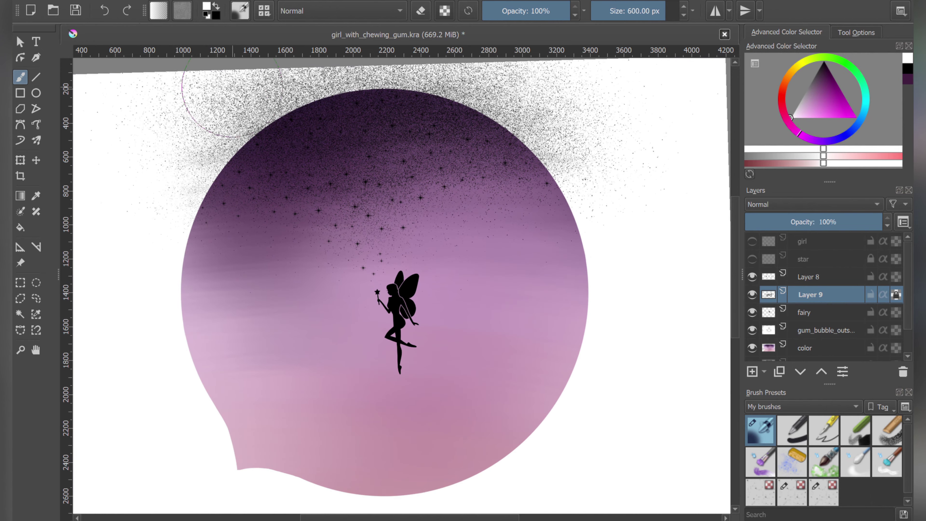
key(ctrl+z)
drag(619, 181, 423, 164)
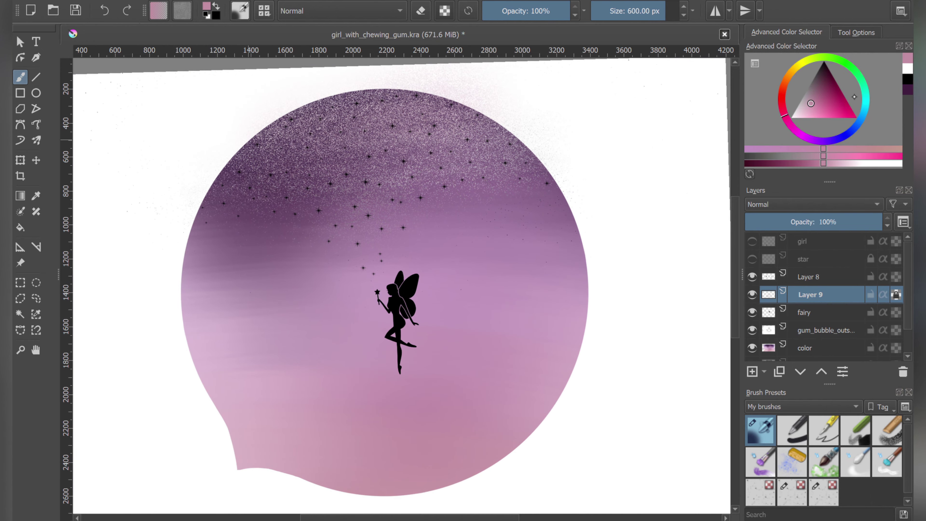
Step: Pick a yellow-green colour, lower Layer 9's opacity, and erase some light speckles
click(835, 61)
click(810, 103)
click(806, 59)
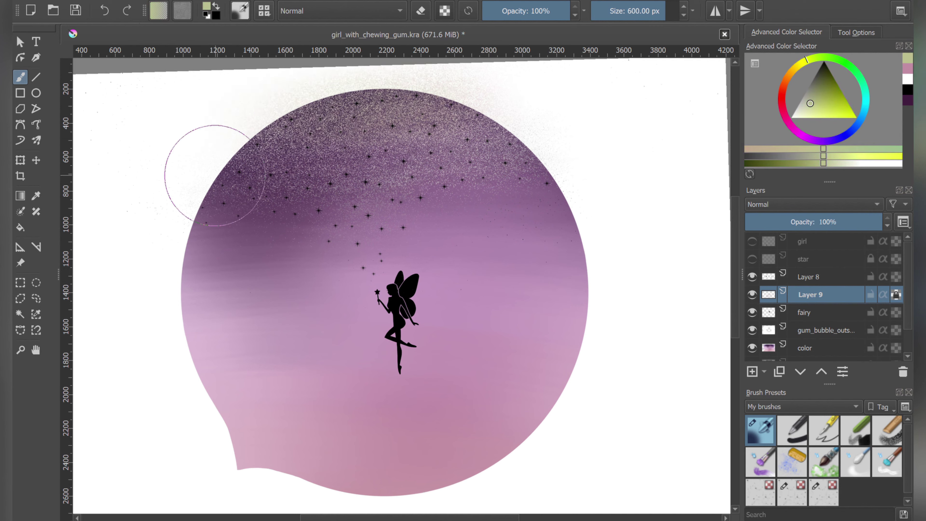
drag(875, 223, 843, 237)
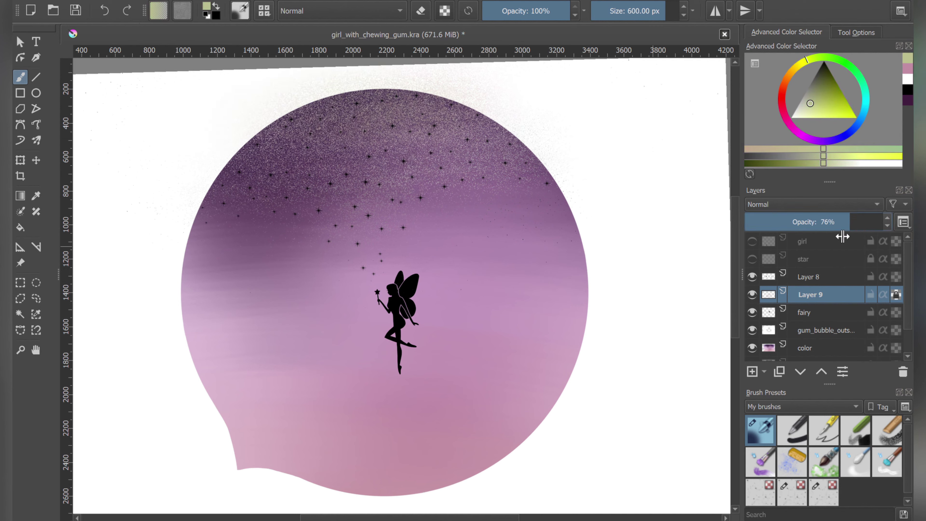
key(e)
drag(299, 136, 394, 120)
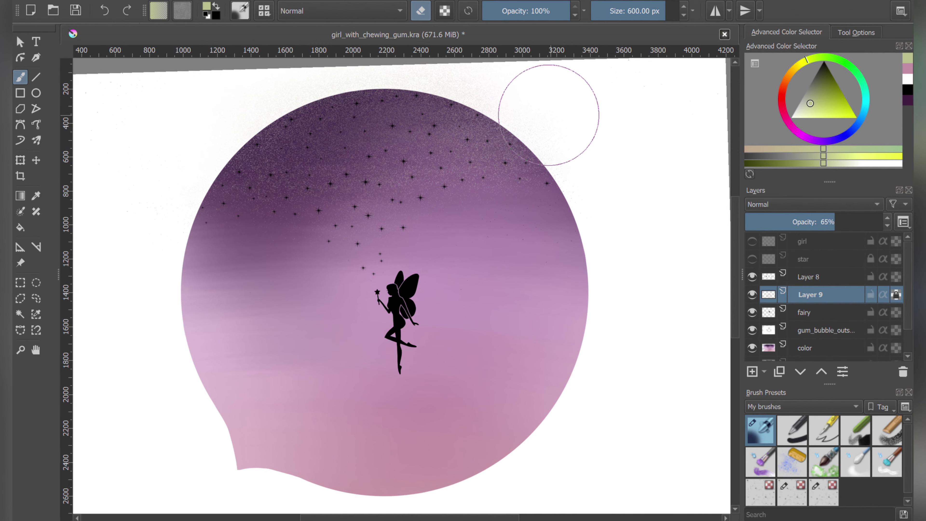
Step: On Layer 8, paint the black stars at the top white, then pick pale cream
click(809, 277)
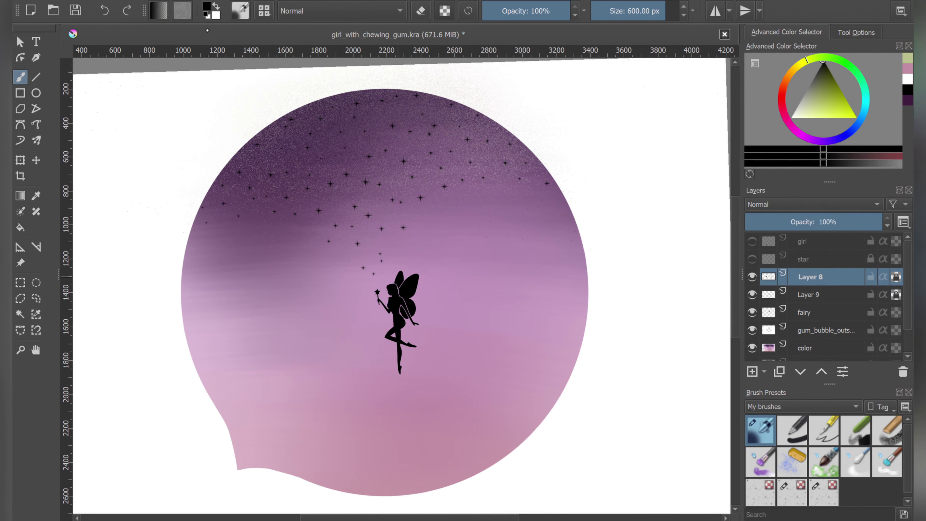
click(908, 78)
key(e)
mouse_move(373, 114)
mouse_down()
mouse_move(534, 103)
mouse_move(569, 135)
mouse_move(279, 207)
mouse_move(277, 199)
mouse_up()
ctrl+click(393, 93)
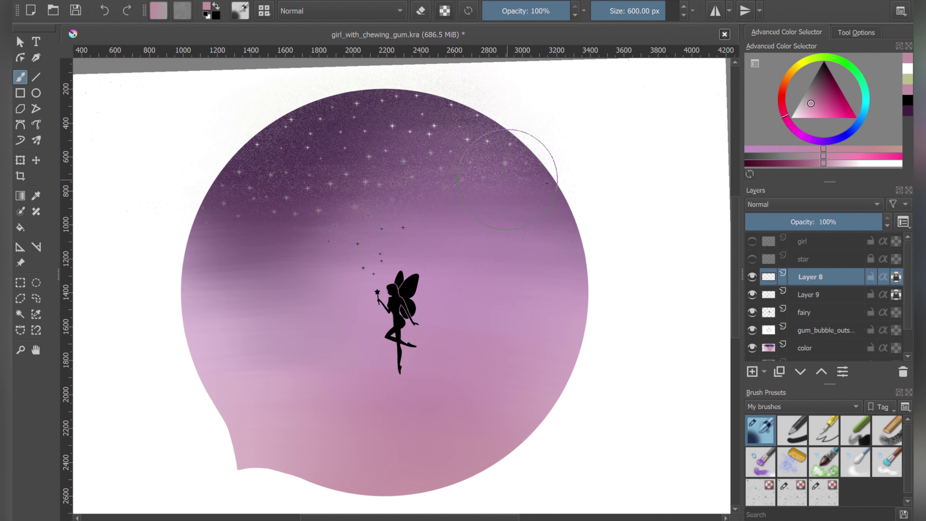
ctrl+click(474, 92)
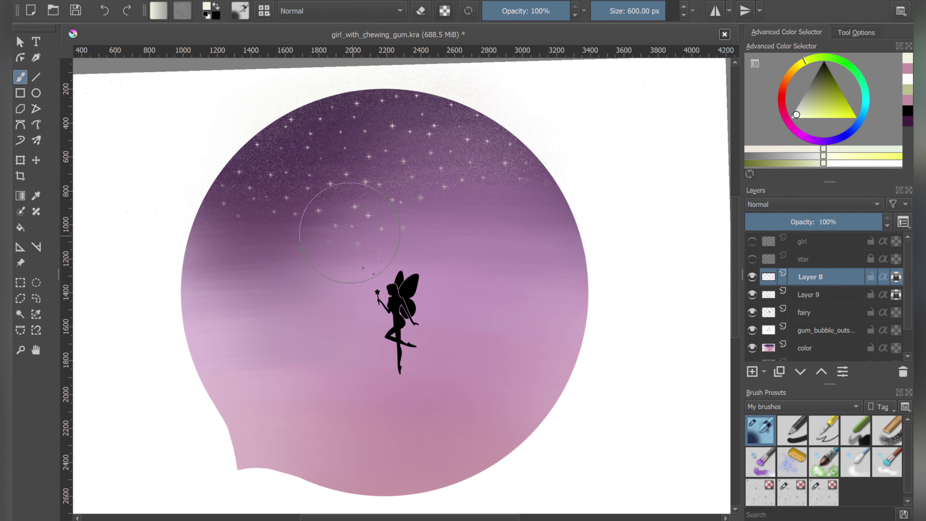
key(x)
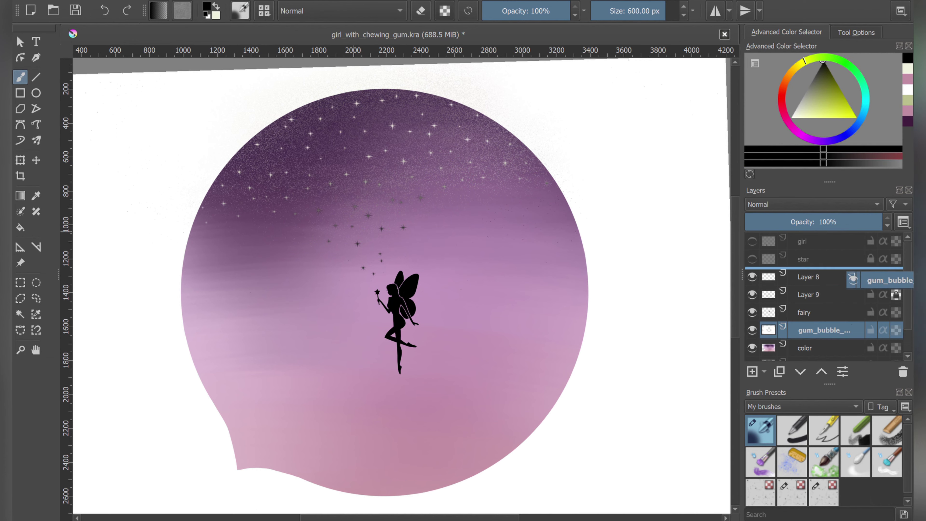
Step: Move gum_bubble_outside above Layer 8 and paint grass along the bubble's bottom on a new layer
drag(825, 330, 825, 276)
key(Insert)
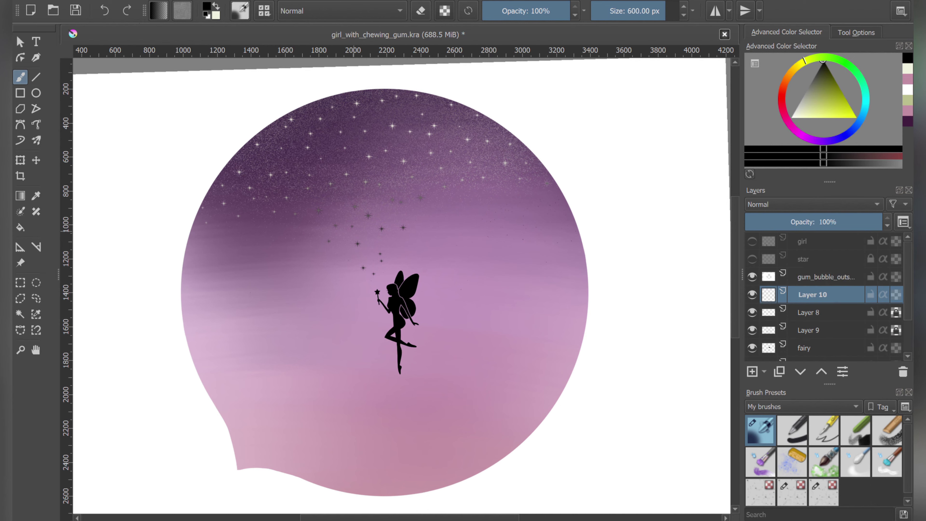
key(slash)
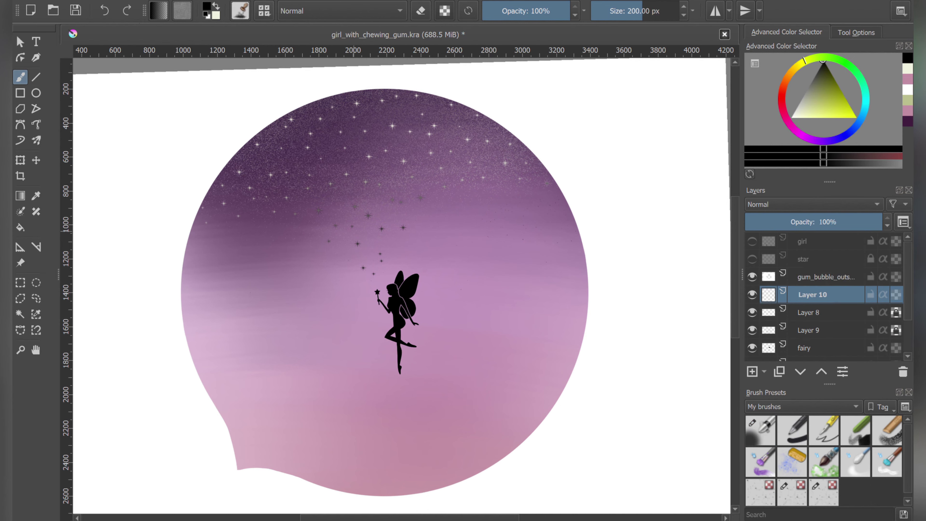
drag(265, 471, 641, 317)
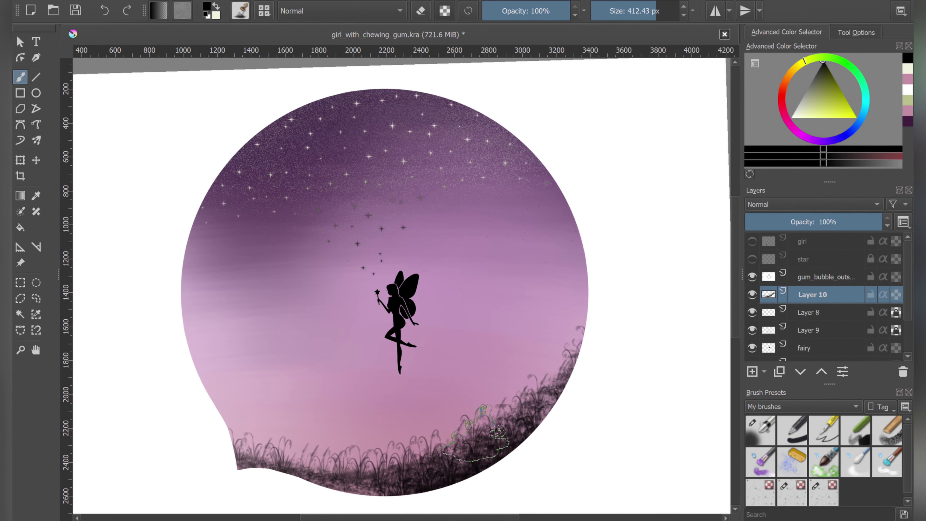
Step: Darken the grass along the bubble's bottom with black
ctrl+click(259, 219)
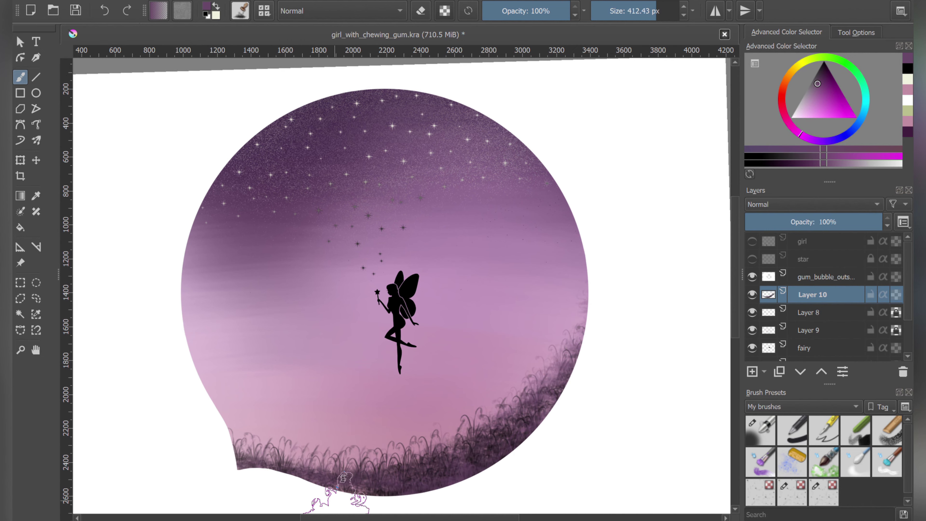
key(d)
mouse_move(552, 409)
mouse_down()
mouse_move(273, 489)
mouse_move(600, 352)
mouse_move(387, 486)
mouse_move(505, 417)
mouse_move(213, 472)
mouse_move(599, 331)
mouse_move(471, 475)
mouse_move(394, 460)
mouse_move(589, 341)
mouse_up()
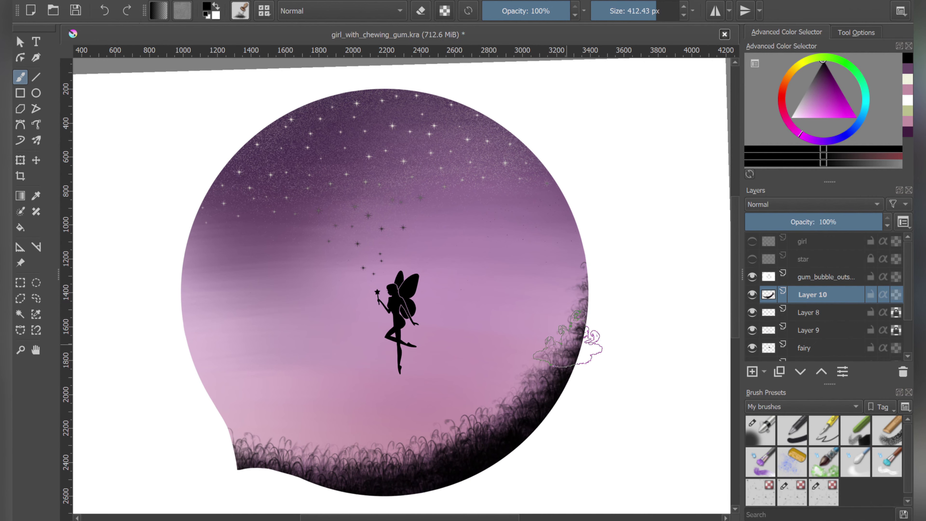
Step: Save the painting, show the girl silhouette layer, and select the fairy layer
key(2)
key(ctrl+s)
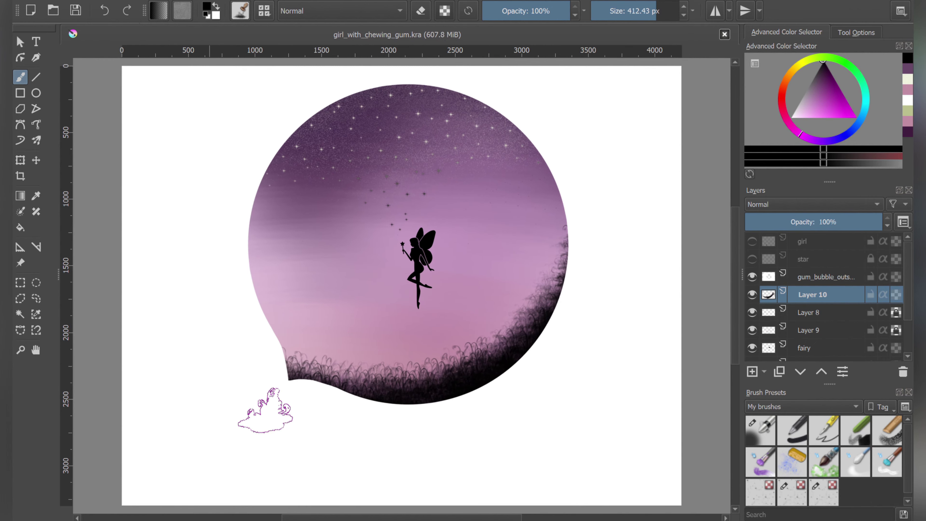
click(752, 241)
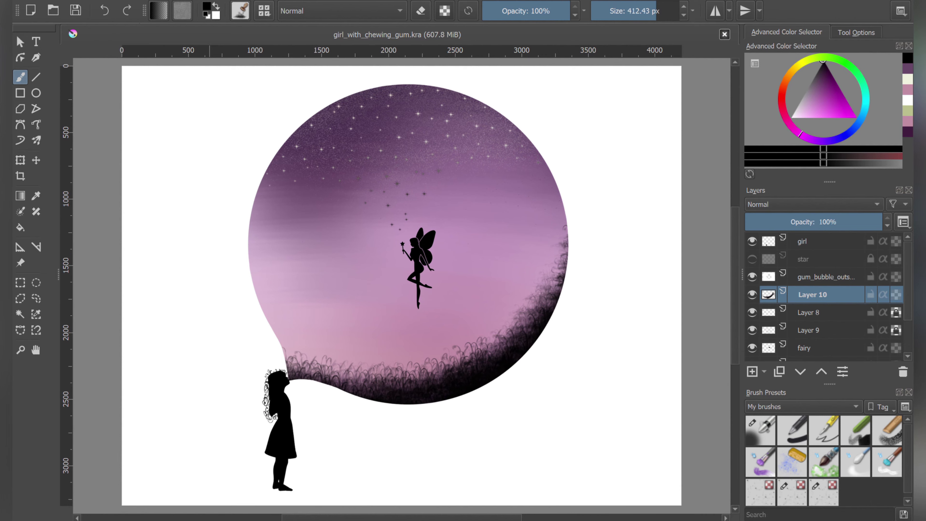
scroll(828, 296, down, 2)
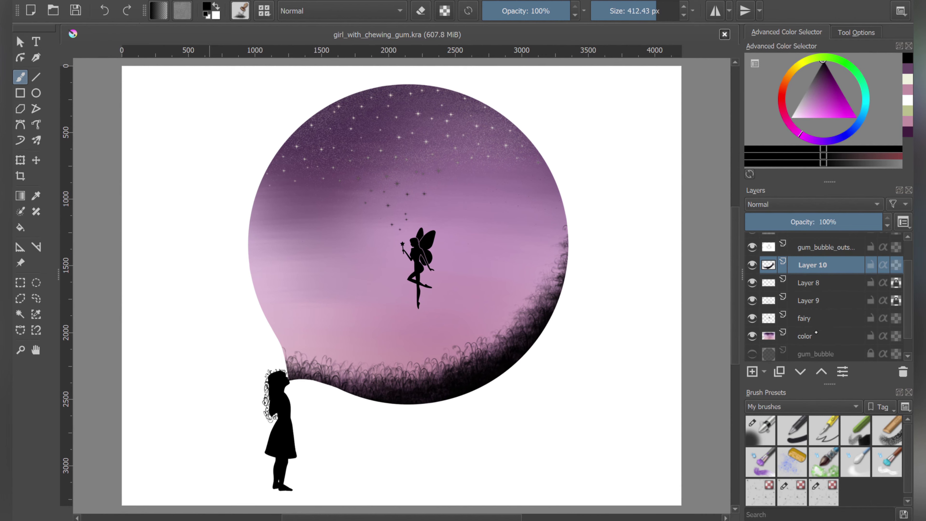
click(806, 318)
scroll(448, 272, up, 5)
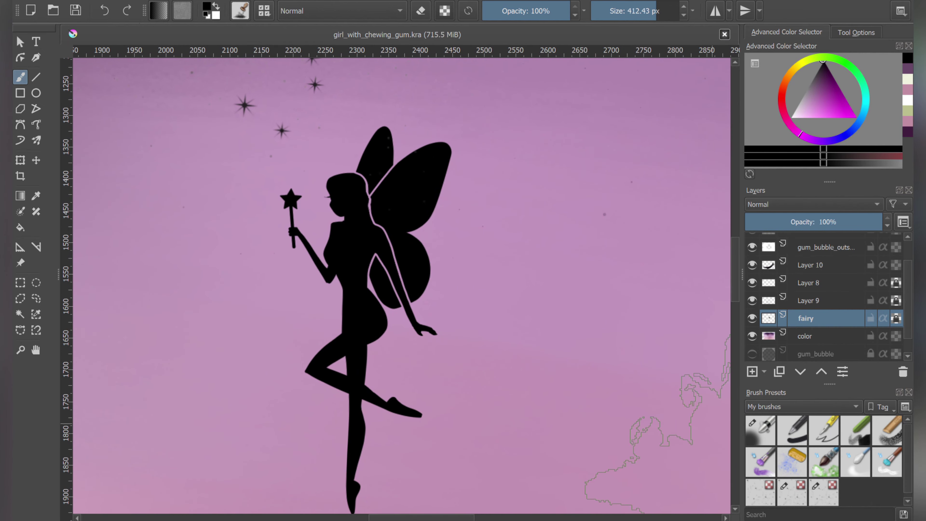
Step: Paint soft light-cream highlights along the fairy's wings with a small soft brush
click(792, 430)
key(e)
key(Page_Up)
drag(367, 201, 303, 218)
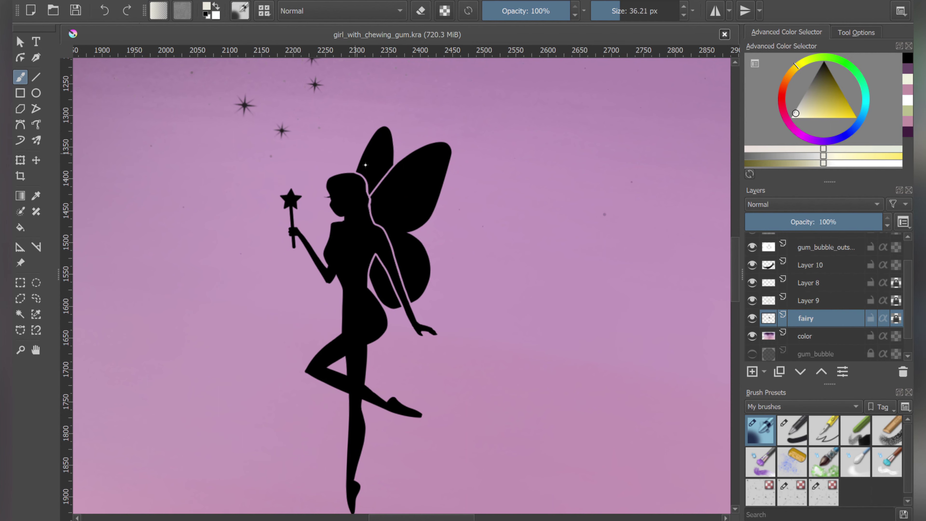
mouse_move(450, 154)
mouse_down()
mouse_move(463, 142)
mouse_move(379, 173)
mouse_up()
drag(392, 126, 365, 157)
drag(424, 234, 432, 288)
Step: With a smaller brush, highlight the fairy's torso, back, head, hip and thigh edges
key(bracketleft)
key(bracketleft)
key(bracketleft)
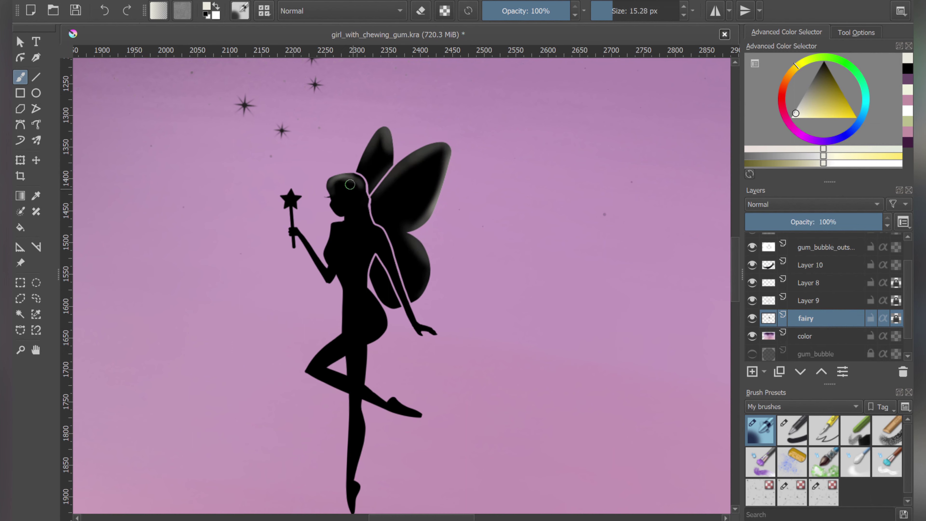
drag(385, 240, 416, 318)
drag(337, 223, 325, 252)
drag(358, 186, 328, 256)
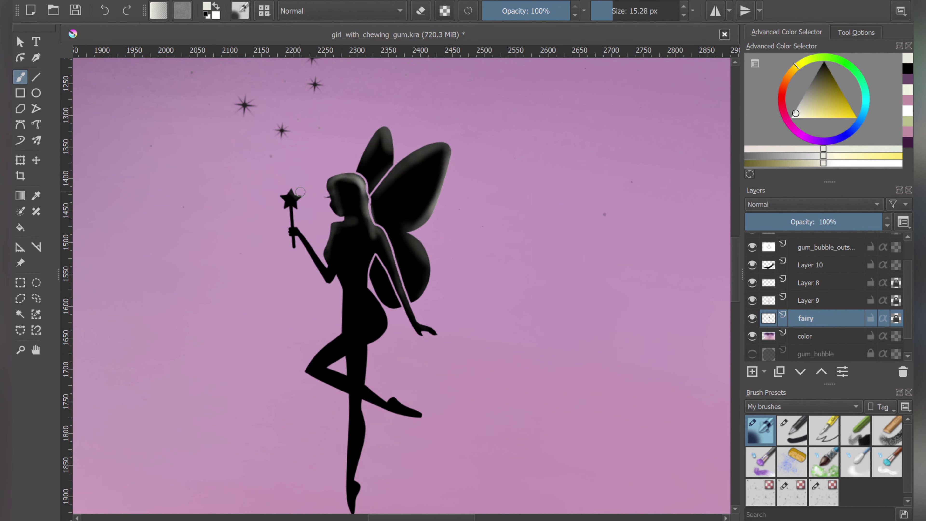
mouse_move(362, 283)
mouse_down()
mouse_move(383, 340)
mouse_move(338, 359)
mouse_up()
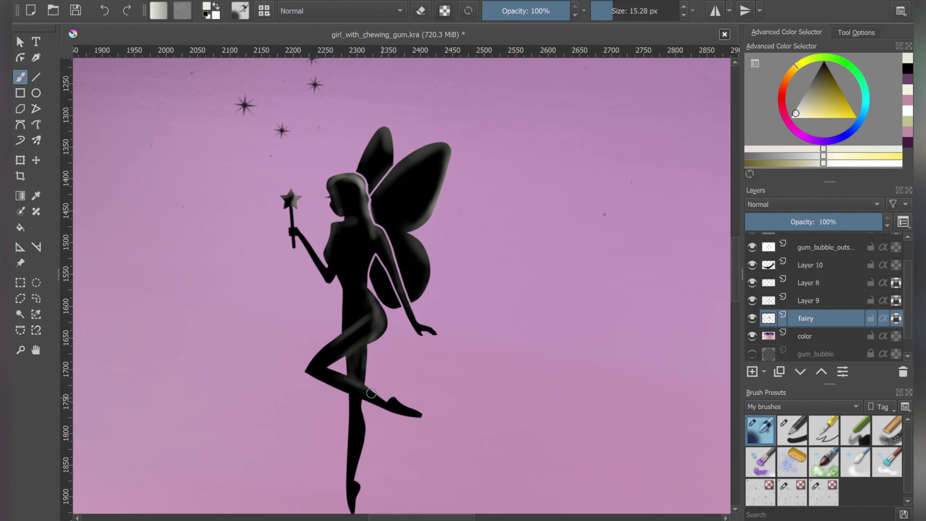
Step: Blend the wing shading smoothly with an enlarged blending brush
key(slash)
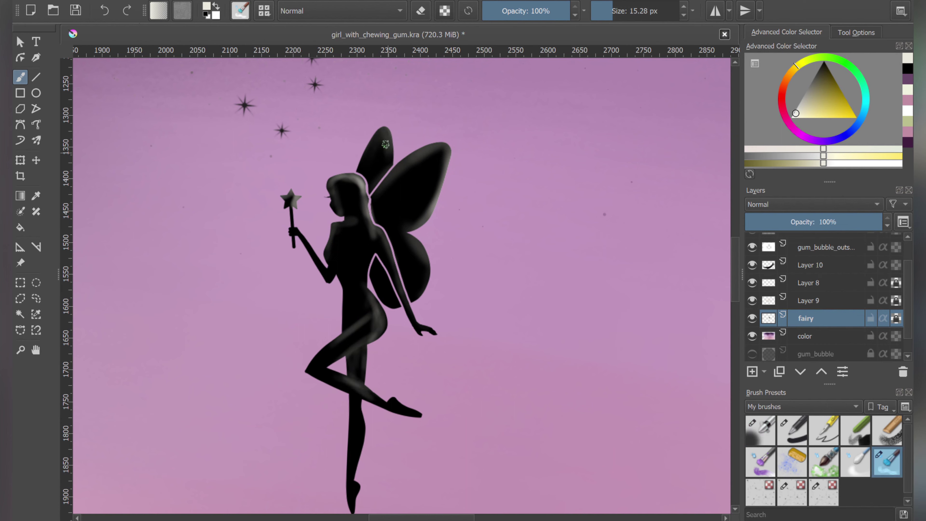
key(bracketright)
mouse_move(415, 172)
mouse_down()
mouse_move(393, 278)
mouse_move(364, 349)
mouse_up()
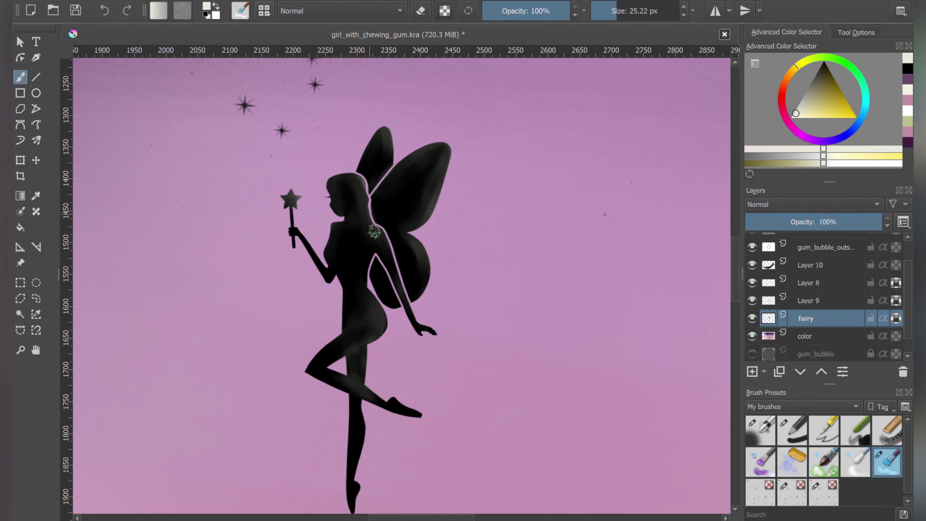
Step: Highlight the top edges of the fairy's upper wings and her head and hair
click(760, 430)
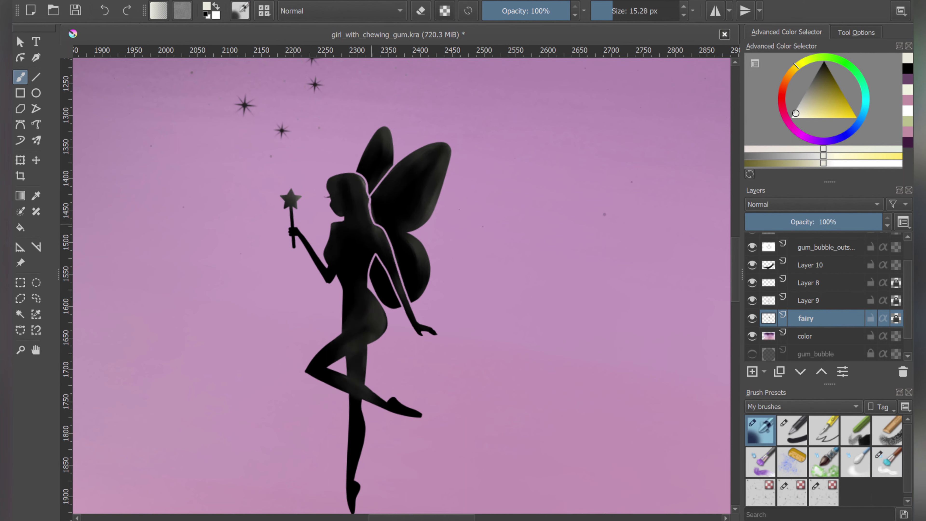
drag(359, 164, 389, 126)
drag(445, 144, 432, 223)
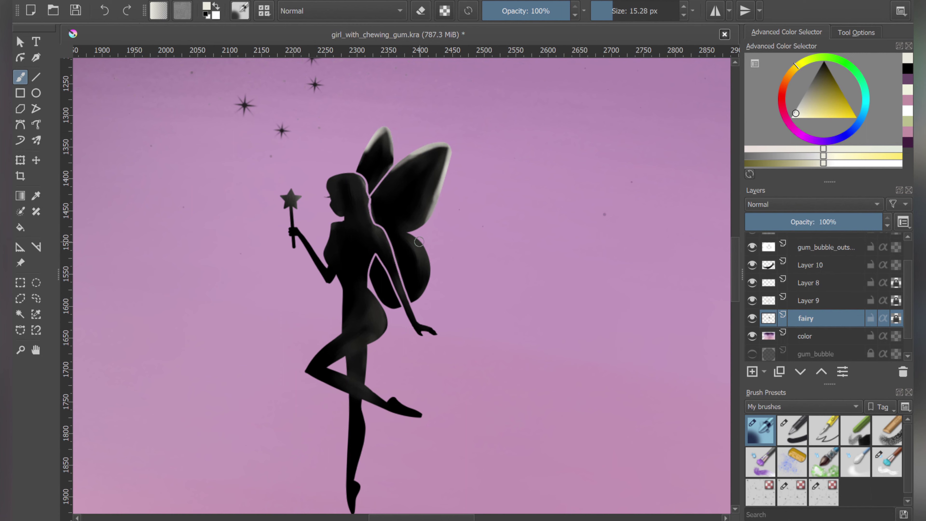
mouse_move(329, 184)
mouse_down()
mouse_move(356, 174)
mouse_move(394, 270)
mouse_move(376, 335)
mouse_up()
Step: Soften the wing, head, back and hip highlights, then add Layer 11 beneath the fairy
click(887, 461)
mouse_move(361, 164)
mouse_down()
mouse_move(374, 149)
mouse_move(443, 153)
mouse_move(431, 209)
mouse_move(436, 149)
mouse_up()
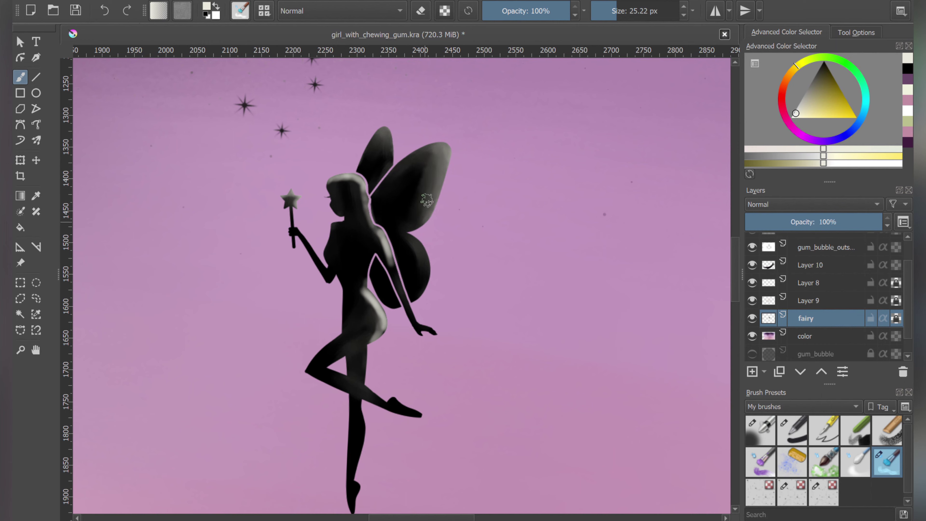
drag(338, 181, 386, 256)
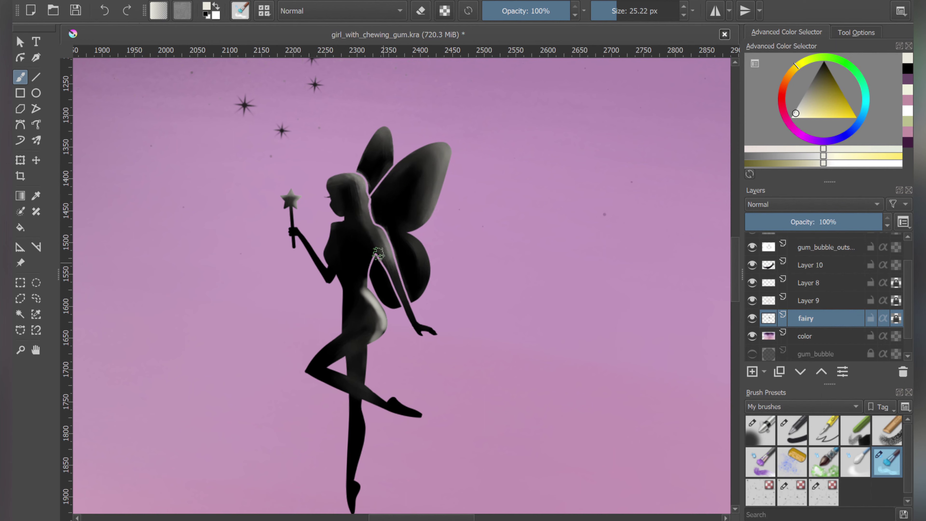
mouse_move(356, 163)
mouse_down()
mouse_move(330, 195)
mouse_move(368, 236)
mouse_up()
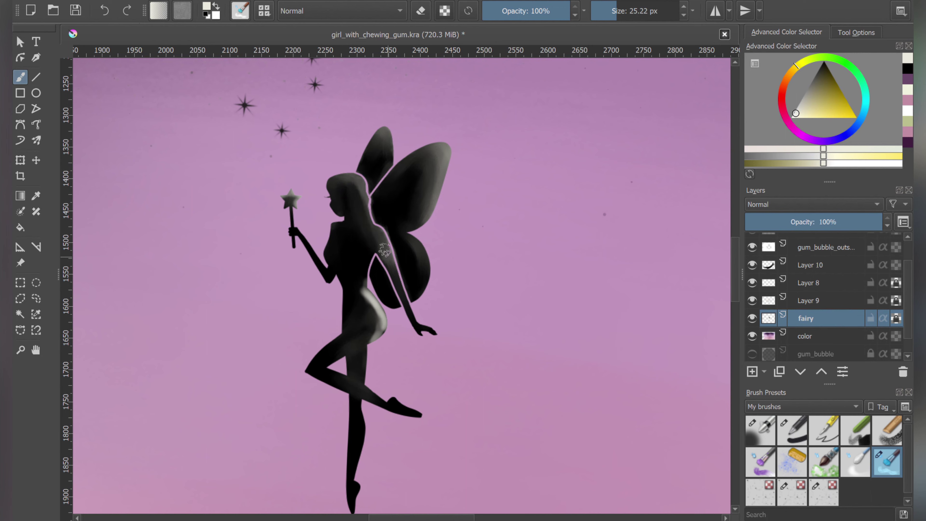
mouse_move(362, 289)
mouse_down()
mouse_move(368, 342)
mouse_move(379, 299)
mouse_move(377, 331)
mouse_up()
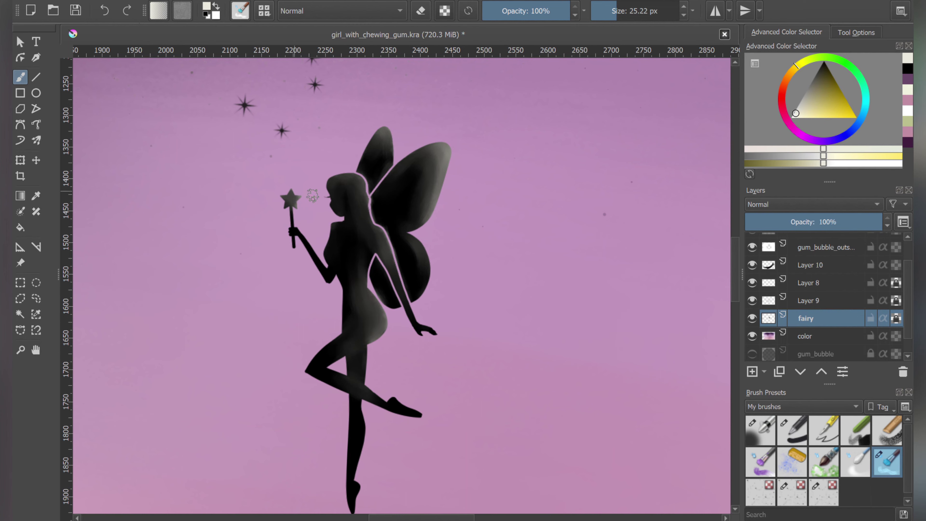
click(752, 371)
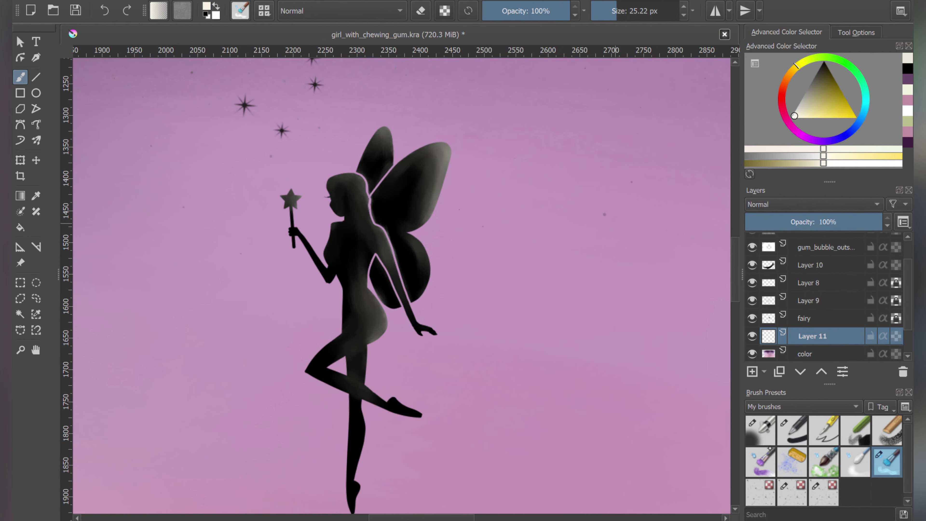
Step: Brush dense black grass along the page bottom on Layer 13, then save the file
key(slash)
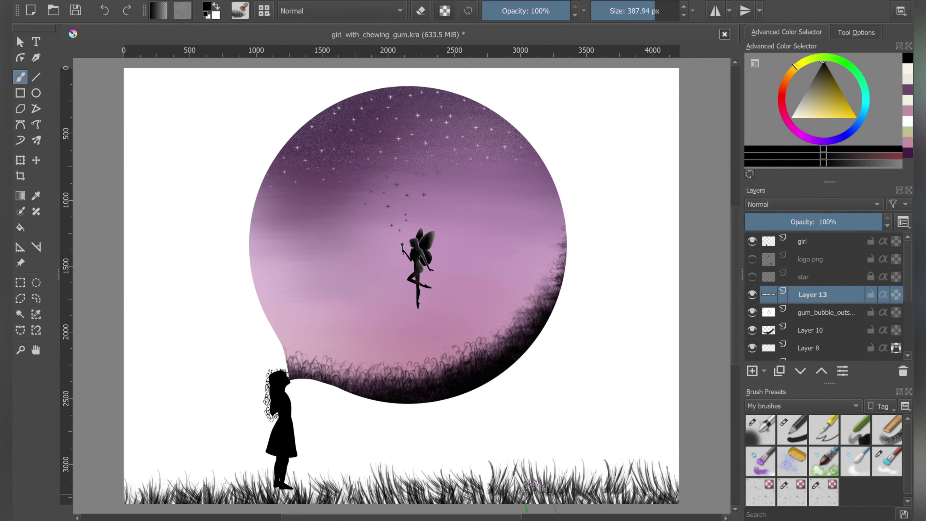
mouse_move(540, 485)
mouse_down()
mouse_move(653, 462)
mouse_move(155, 445)
mouse_move(362, 496)
mouse_move(127, 489)
mouse_move(183, 482)
mouse_up()
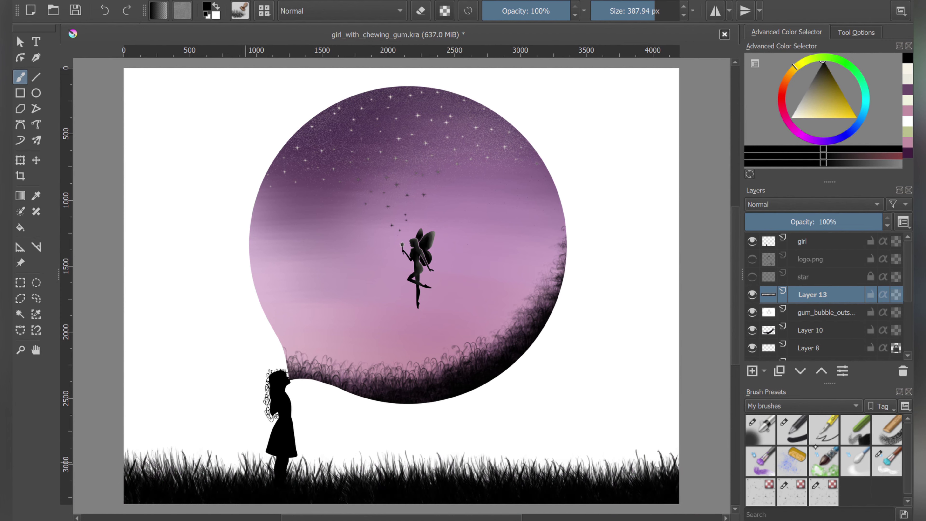
click(793, 429)
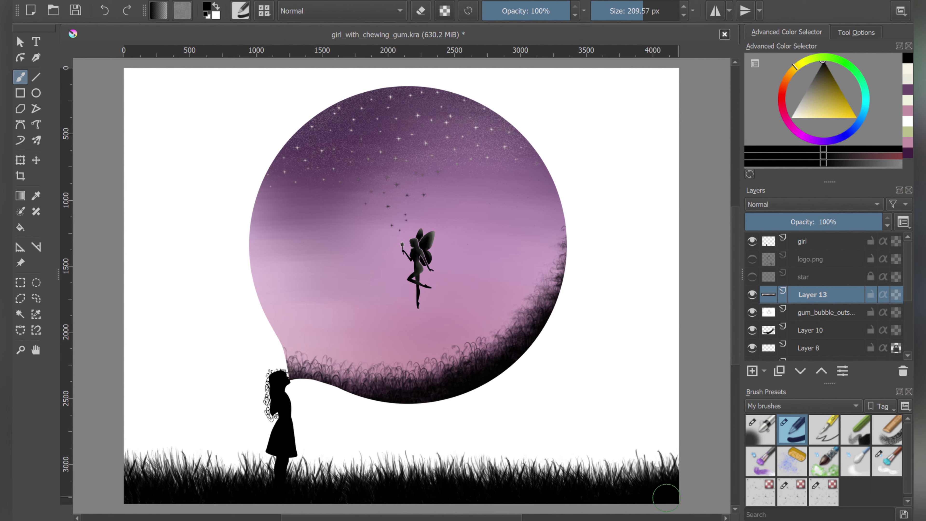
key(slash)
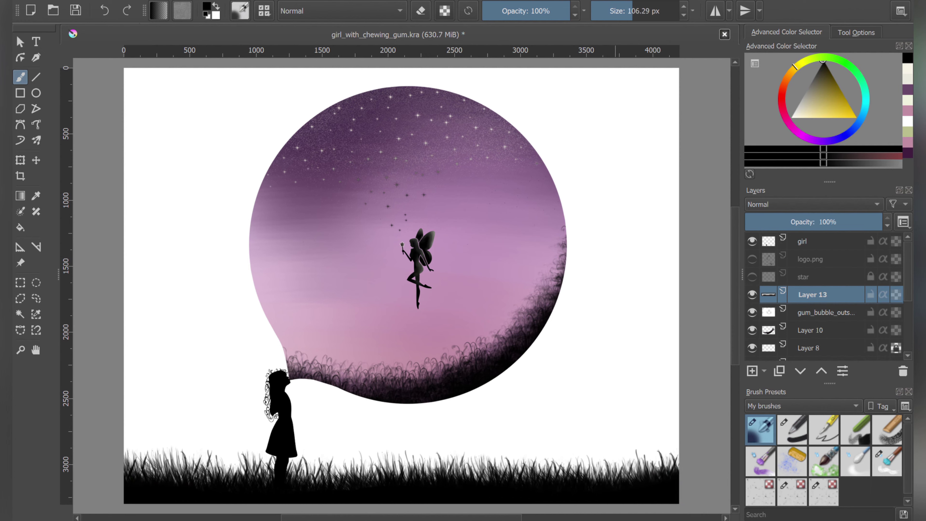
key(ctrl+s)
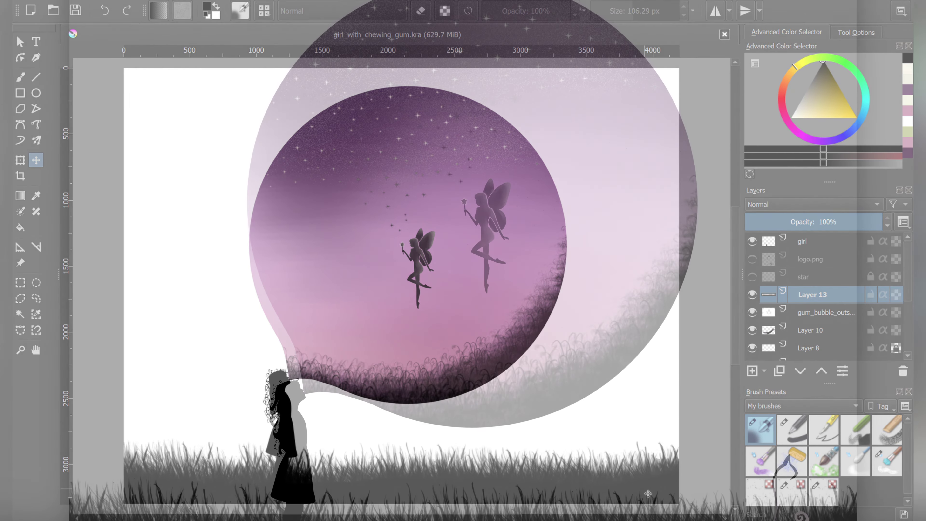